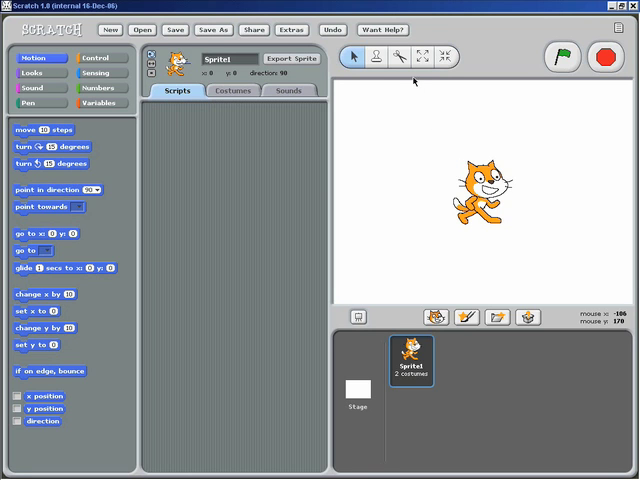
Delete the cat sprite and import the Mitch2 photo file as the new sprite
{"action": "left_click", "coordinate": [399, 56]}
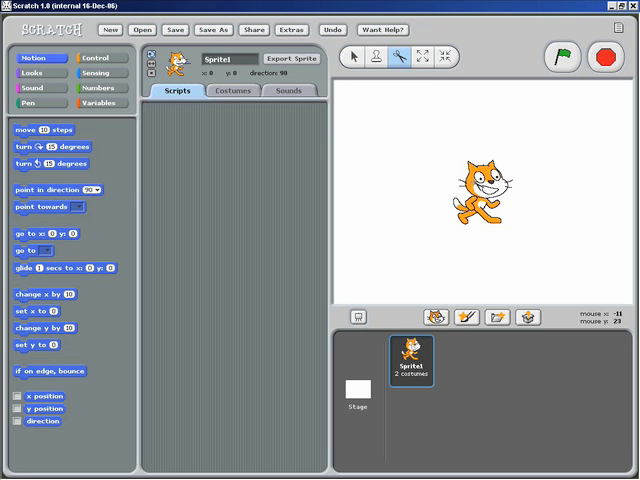
{"action": "left_click", "coordinate": [476, 187]}
{"action": "left_click", "coordinate": [497, 317]}
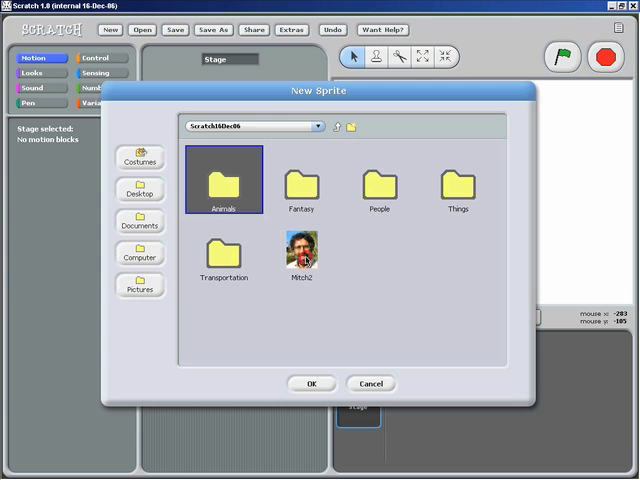
{"action": "double_click", "coordinate": [304, 255]}
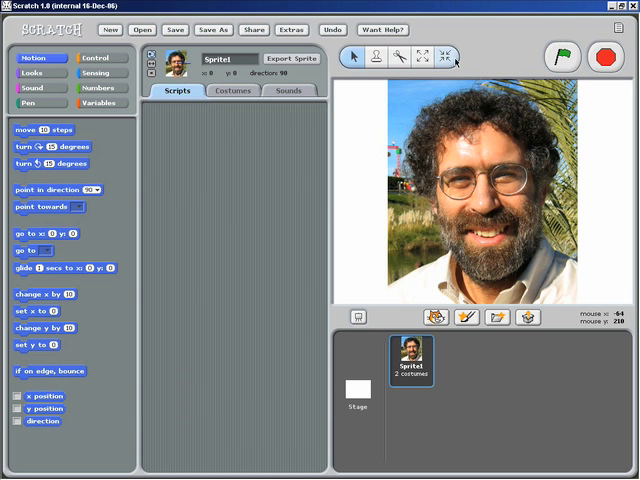
Shrink the photo sprite twice with the shrink tool so it sits smaller on the stage
{"action": "left_click", "coordinate": [452, 58]}
{"action": "left_click", "coordinate": [485, 200]}
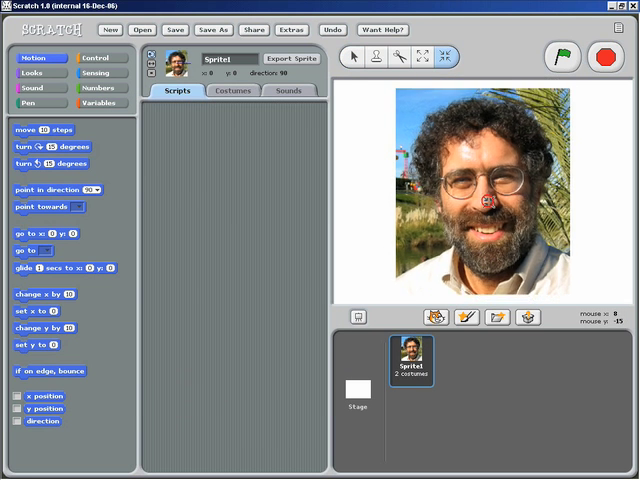
{"action": "left_click", "coordinate": [487, 203]}
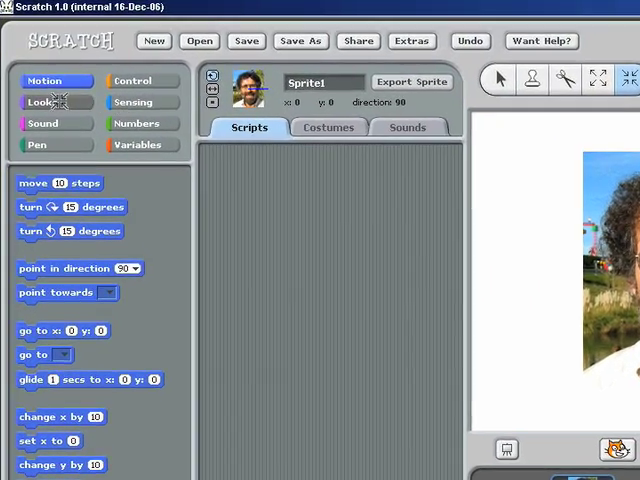
Add a change effect by 25 block from Looks and set its effect to whirl
{"action": "left_click", "coordinate": [58, 99]}
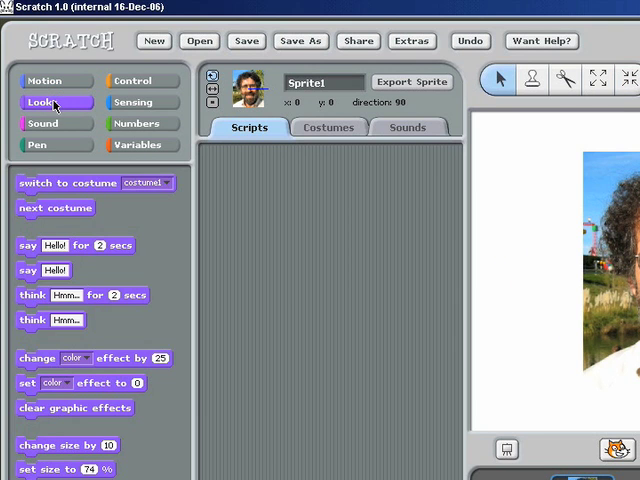
{"action": "left_click_drag", "start_coordinate": [34, 364], "coordinate": [268, 254]}
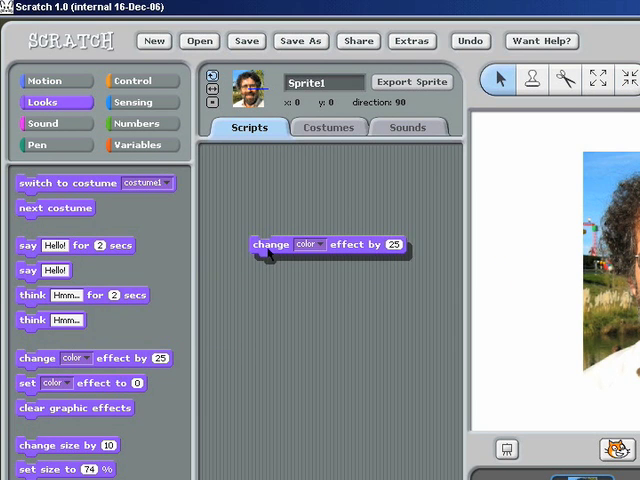
{"action": "left_click", "coordinate": [322, 247]}
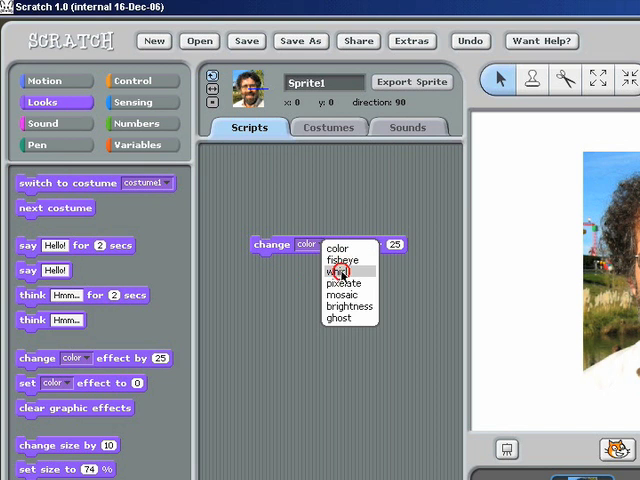
{"action": "left_click", "coordinate": [338, 271]}
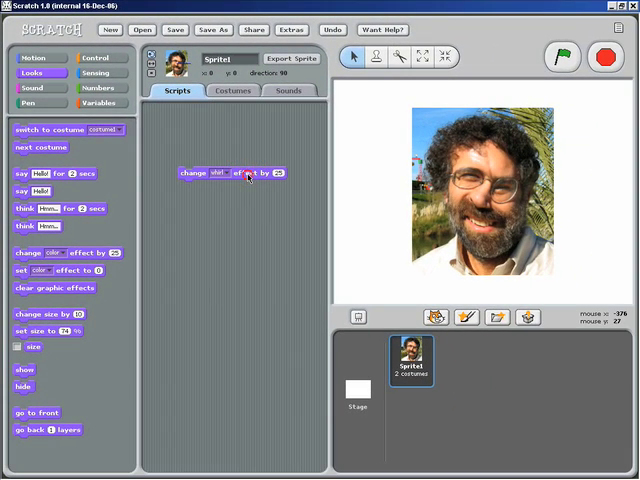
Run the whirl block twice so the photo face swirls noticeably
{"action": "left_click", "coordinate": [248, 176]}
{"action": "left_click", "coordinate": [248, 176]}
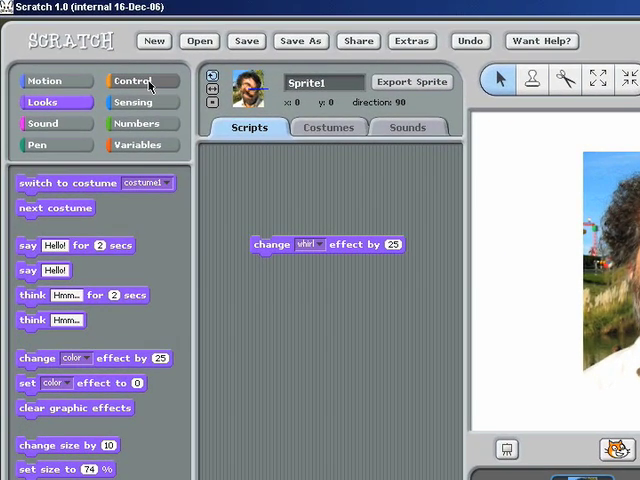
Build a forever loop holding a set effect block switched to whirl
{"action": "left_click", "coordinate": [140, 82]}
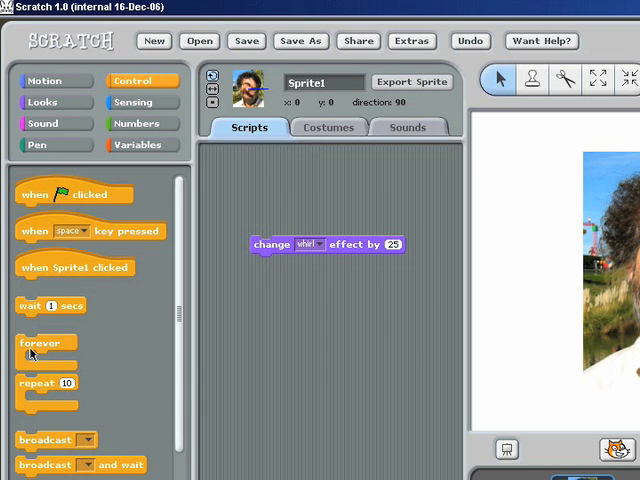
{"action": "left_click_drag", "start_coordinate": [30, 354], "coordinate": [273, 311]}
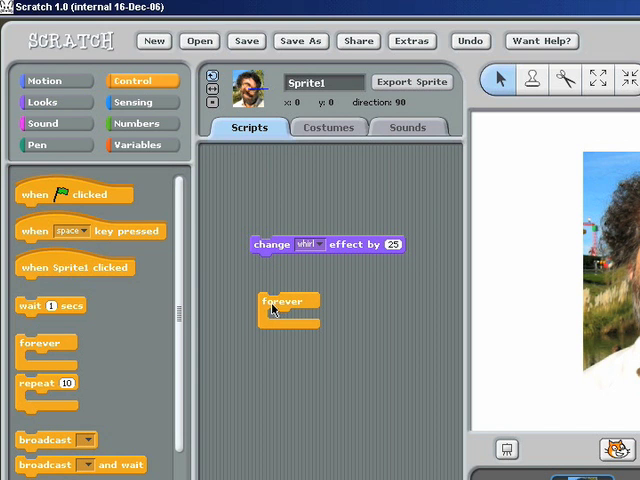
{"action": "left_click", "coordinate": [65, 108]}
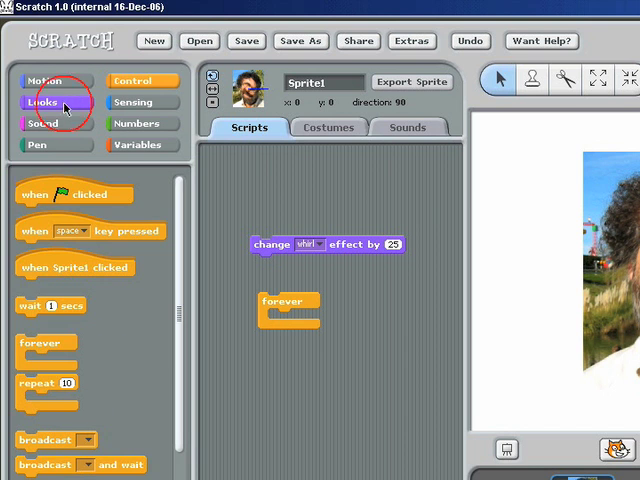
{"action": "left_click_drag", "start_coordinate": [20, 391], "coordinate": [288, 326]}
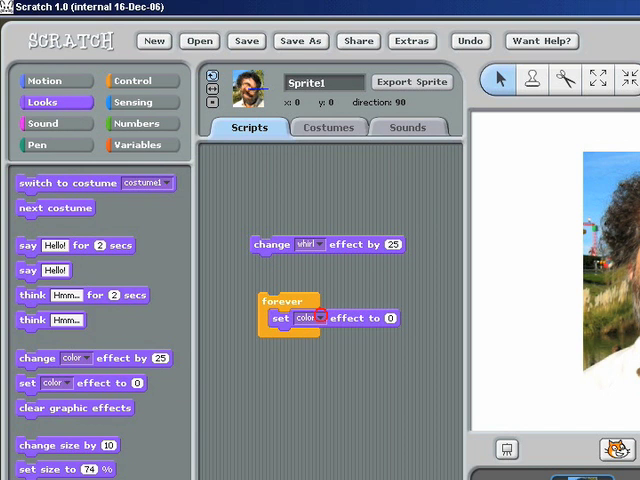
{"action": "left_click", "coordinate": [320, 316]}
{"action": "left_click", "coordinate": [334, 342]}
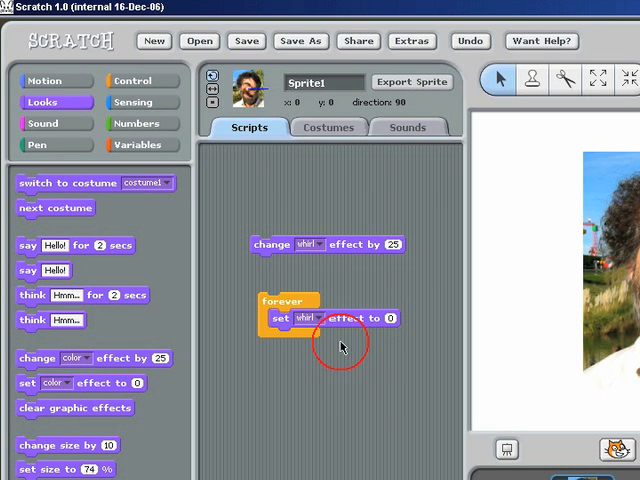
Feed Sensing's mouse x into the whirl amount and start the forever script running
{"action": "left_click", "coordinate": [153, 110]}
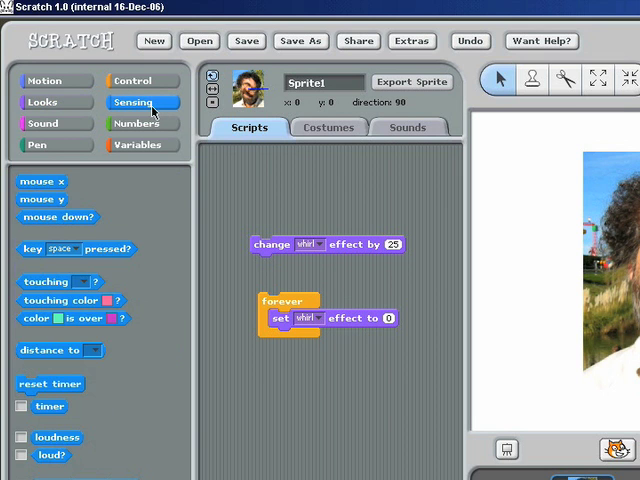
{"action": "left_click_drag", "start_coordinate": [40, 181], "coordinate": [385, 318]}
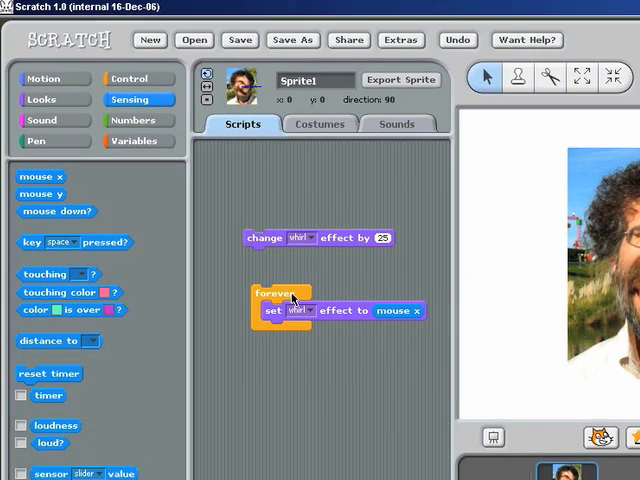
{"action": "left_click", "coordinate": [290, 302]}
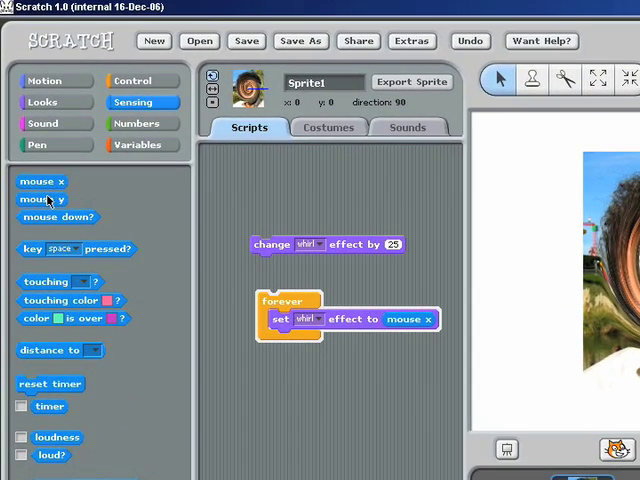
Add a set color effect block in the loop with mouse y as its amount
{"action": "left_click_drag", "start_coordinate": [47, 200], "coordinate": [358, 384]}
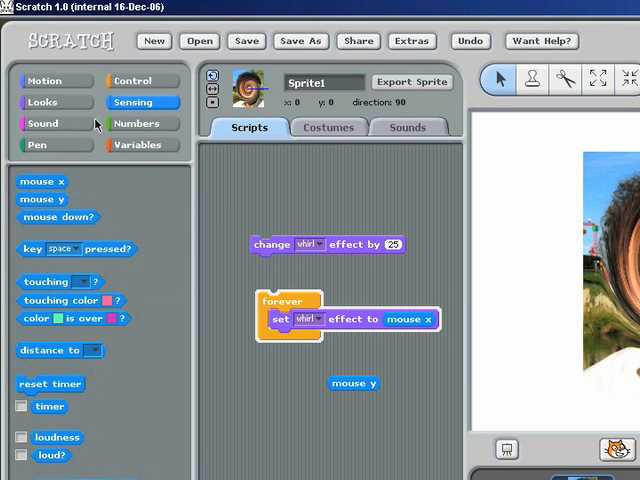
{"action": "left_click", "coordinate": [64, 103]}
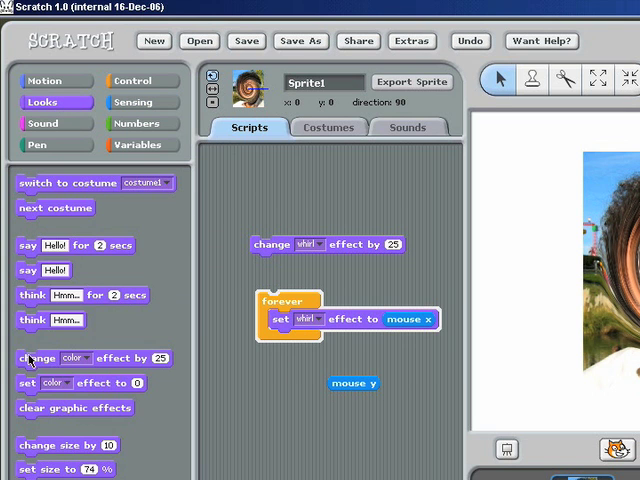
{"action": "mouse_move", "coordinate": [26, 383]}
{"action": "left_mouse_down"}
{"action": "mouse_move", "coordinate": [249, 366]}
{"action": "mouse_move", "coordinate": [287, 343]}
{"action": "left_mouse_up"}
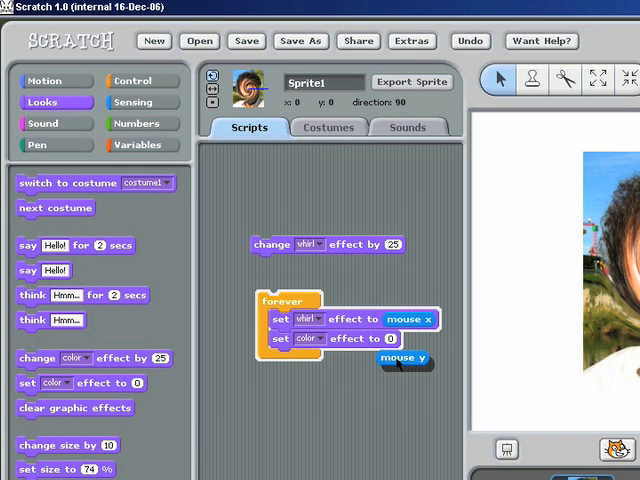
{"action": "left_click_drag", "start_coordinate": [347, 388], "coordinate": [399, 352]}
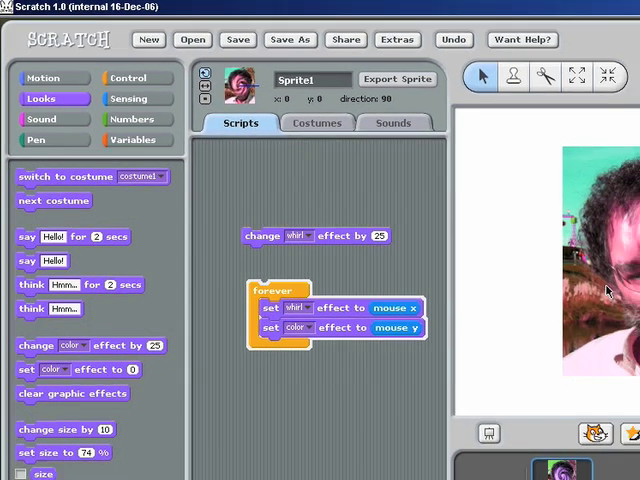